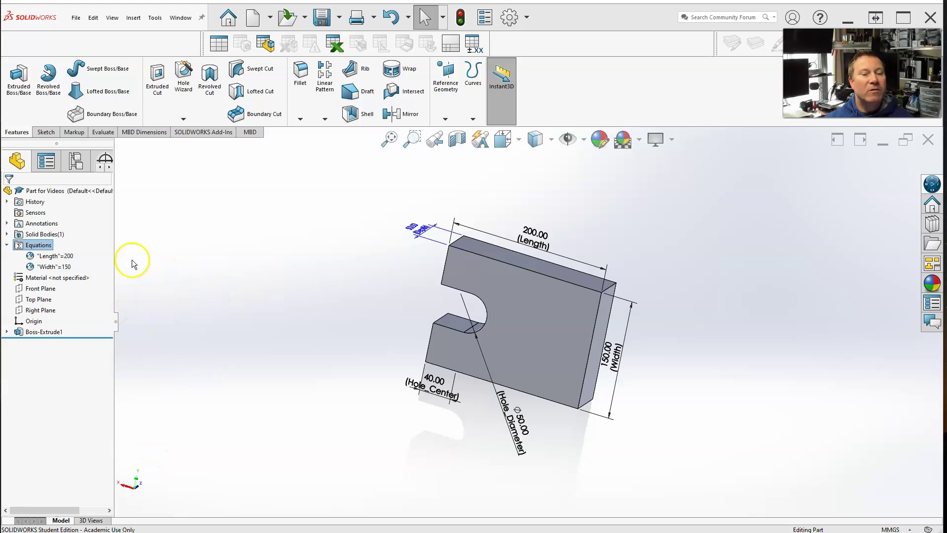
In the equation manager, add an equation linking the plate's length dimension to the global variable "Length".
right_click(49, 247)
left_click(76, 253)
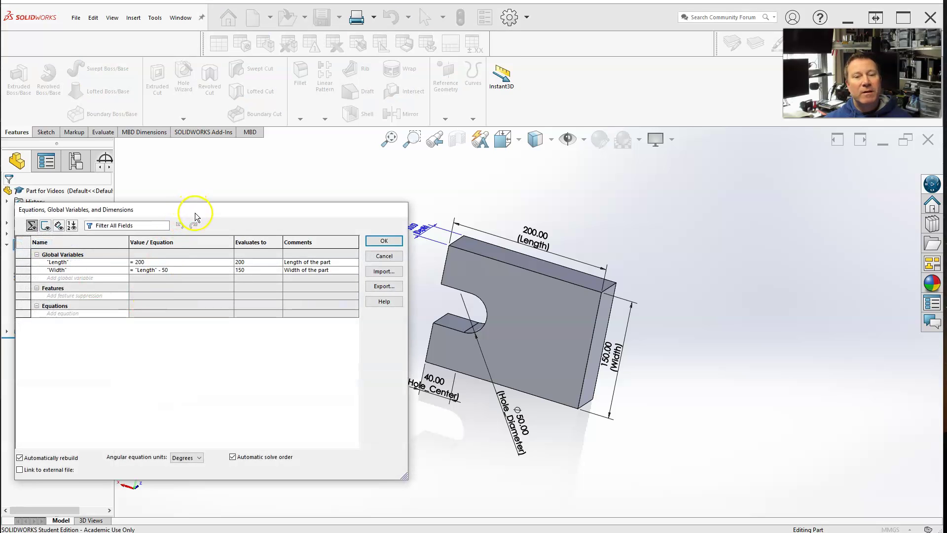
left_click_drag(197, 217, 220, 199)
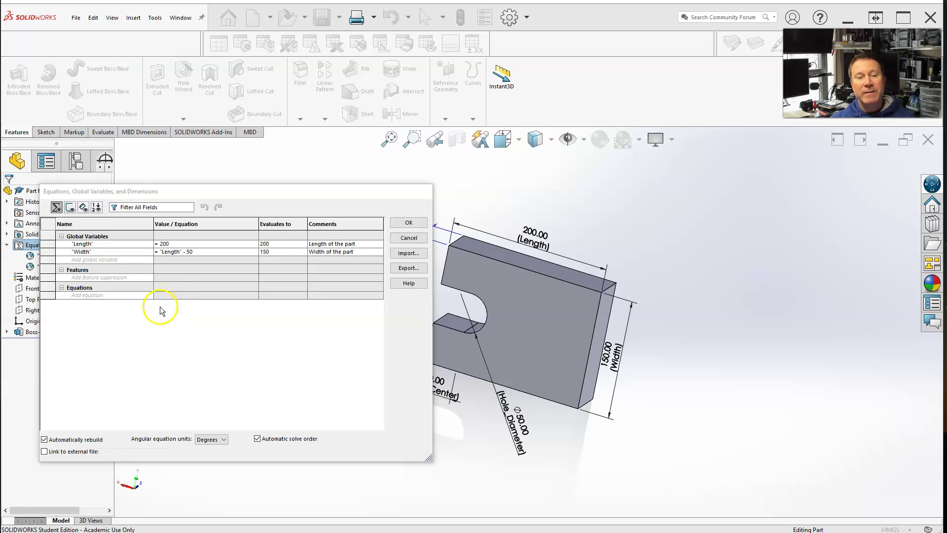
left_click(94, 295)
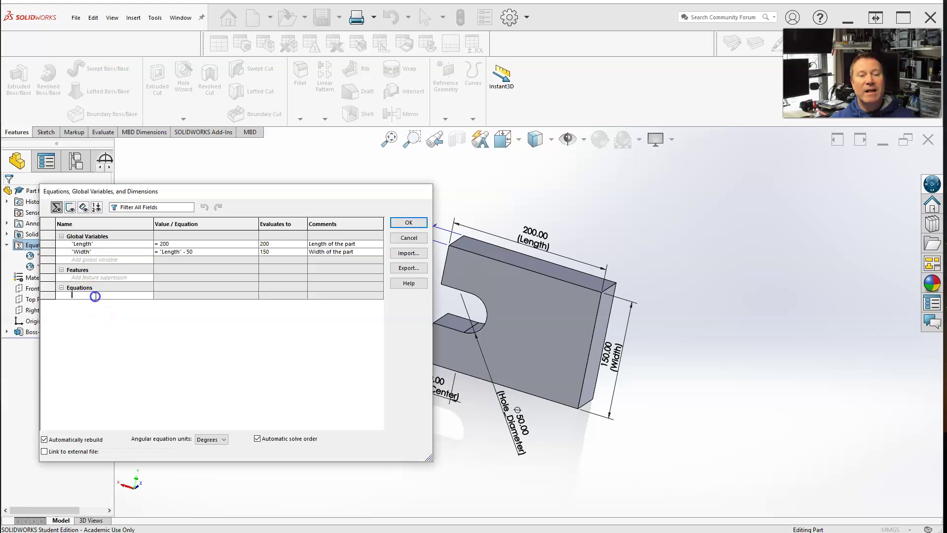
left_click(541, 238)
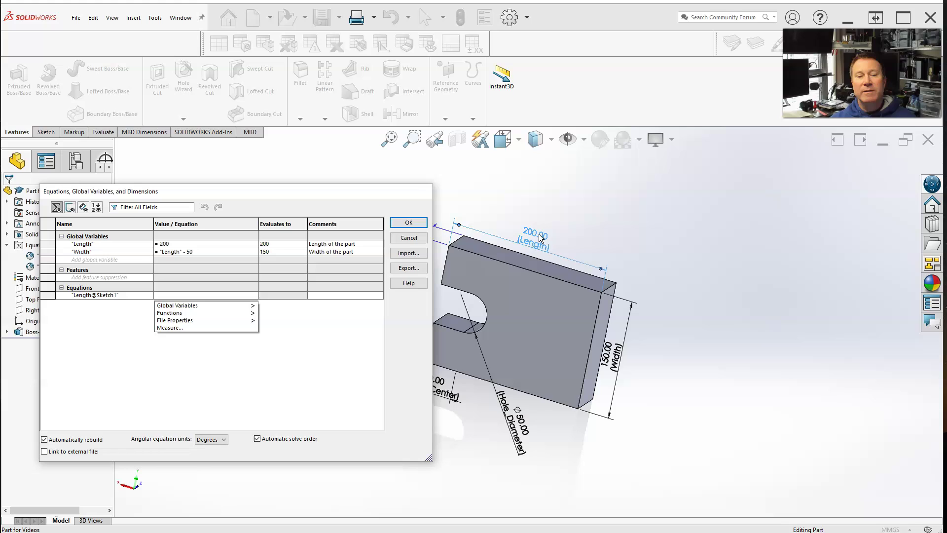
mouse_move(155, 306)
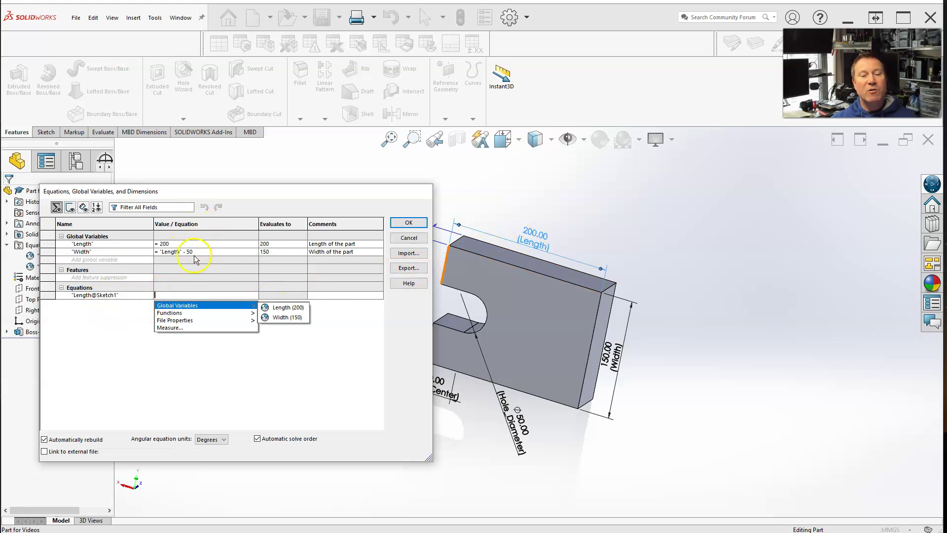
mouse_move(191, 314)
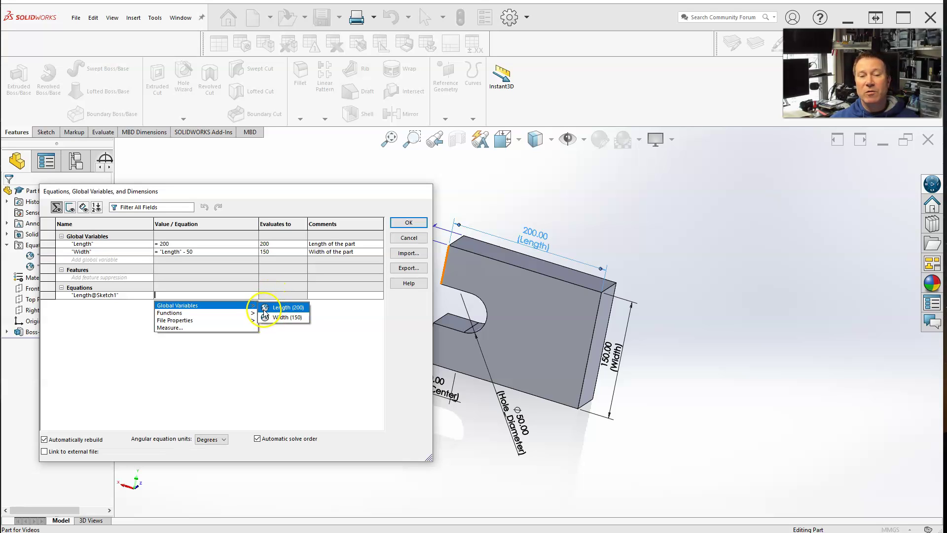
left_click(277, 307)
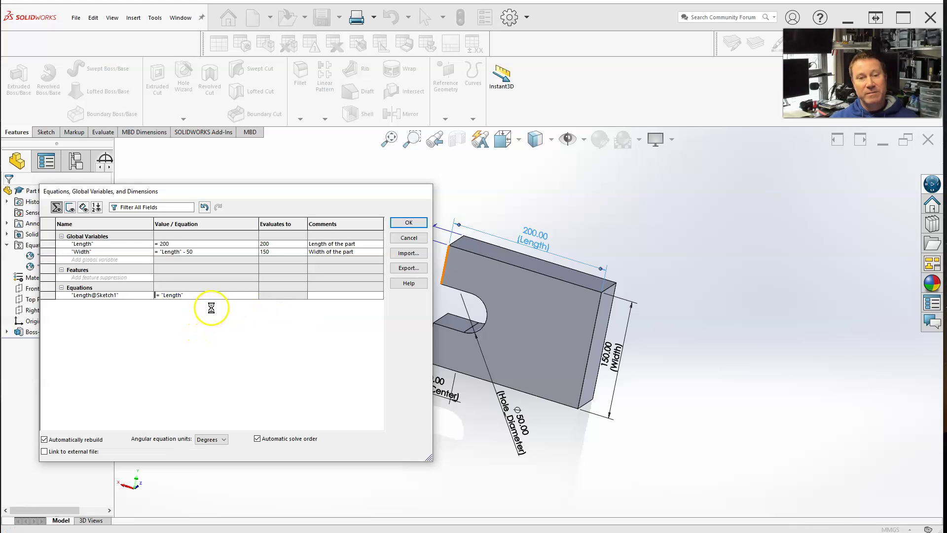
key("Tab")
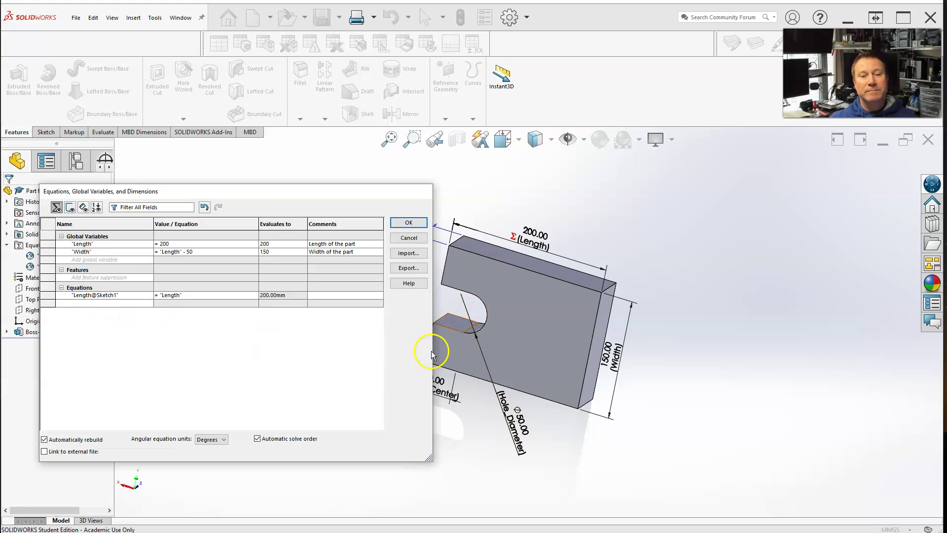
Add an equation linking the plate's width dimension to the global variable "Width".
left_click(616, 363)
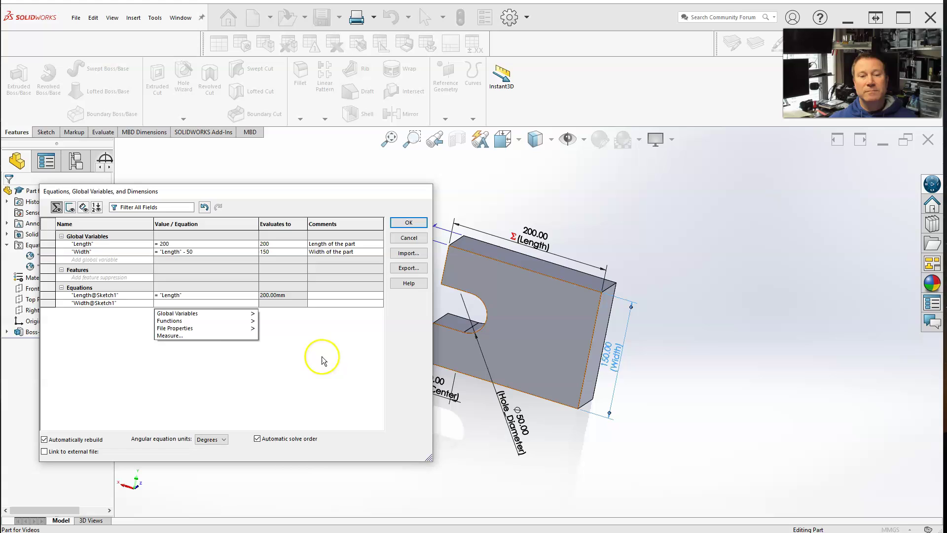
mouse_move(232, 315)
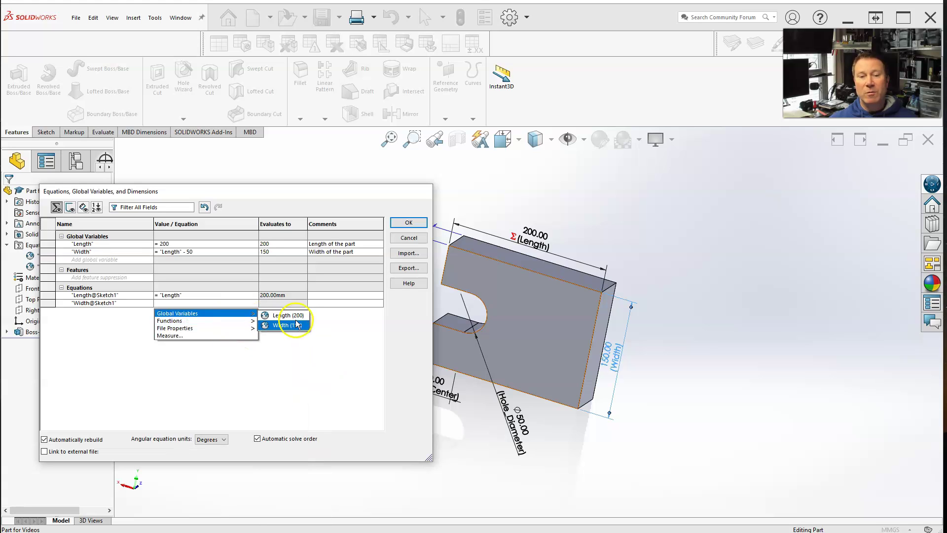
left_click(287, 325)
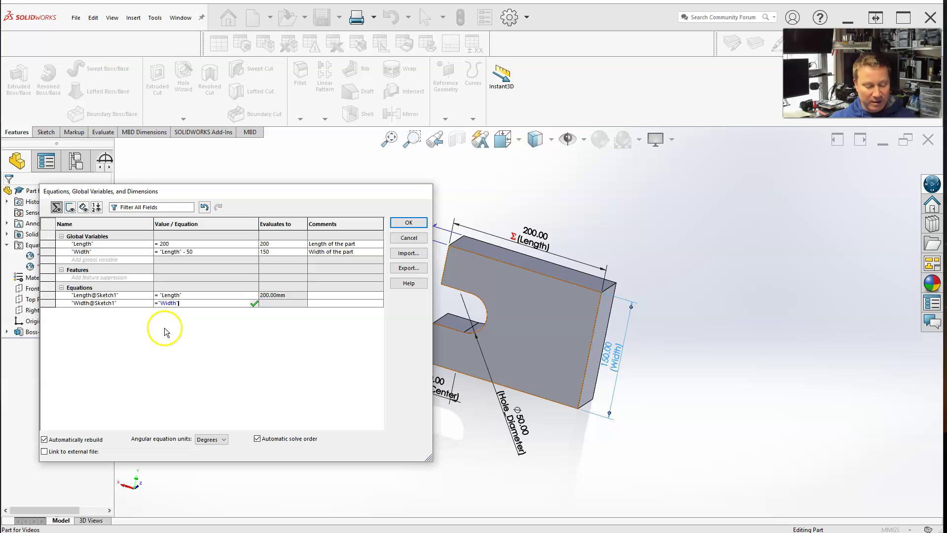
key("Tab")
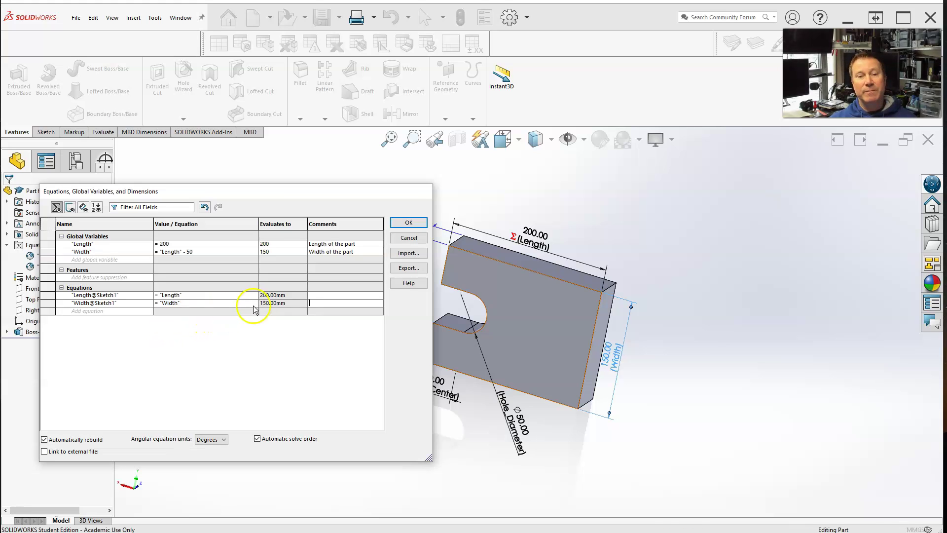
Comment the length and width dimension equations as "Length of the part" and "Width of the part" respectively.
left_click(318, 295)
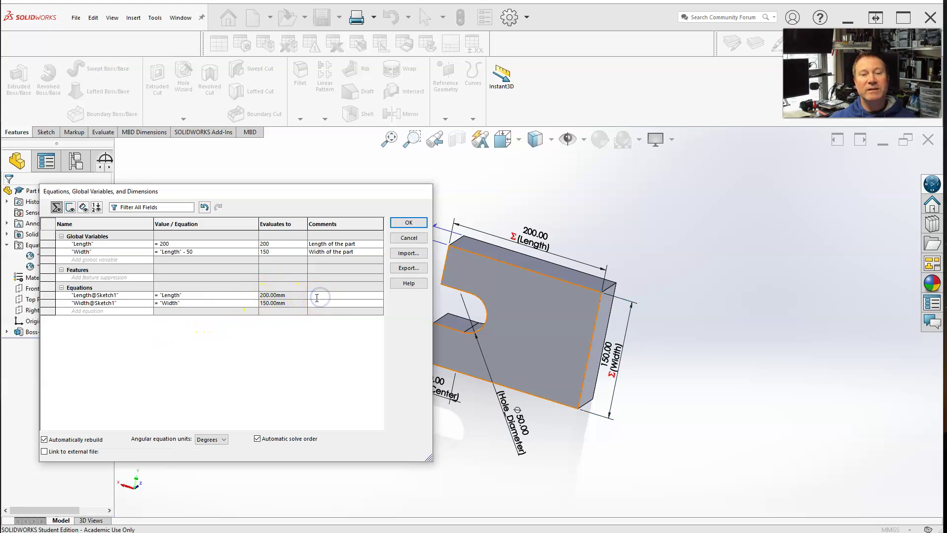
type("Length of the part")
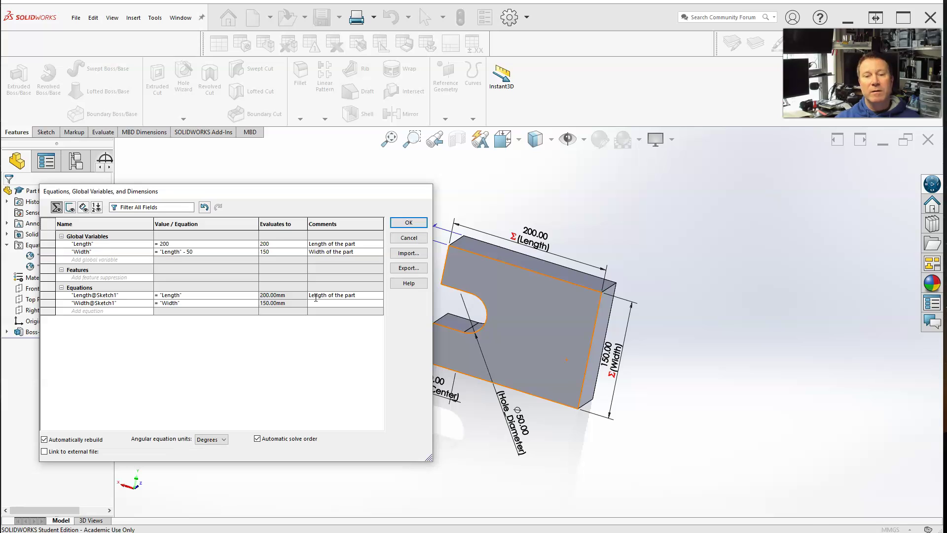
key("Return")
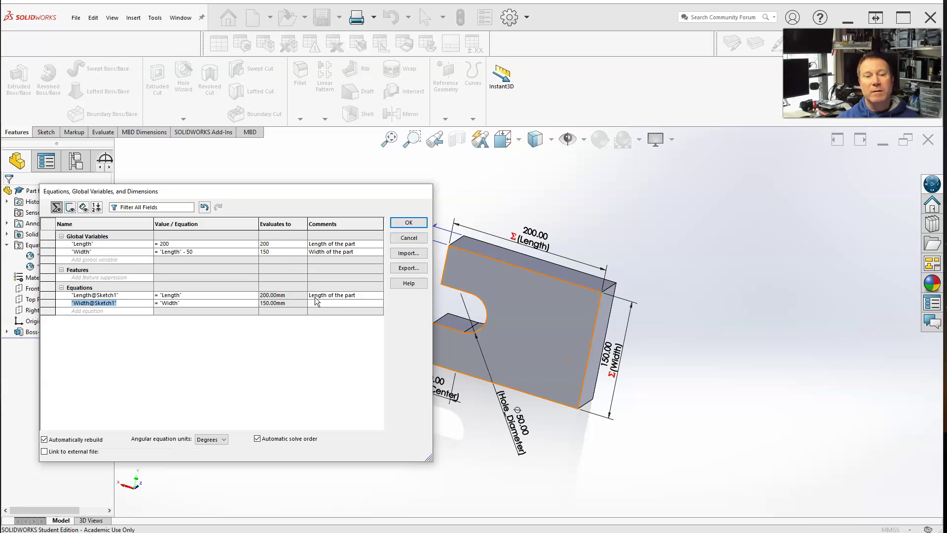
left_click(323, 303)
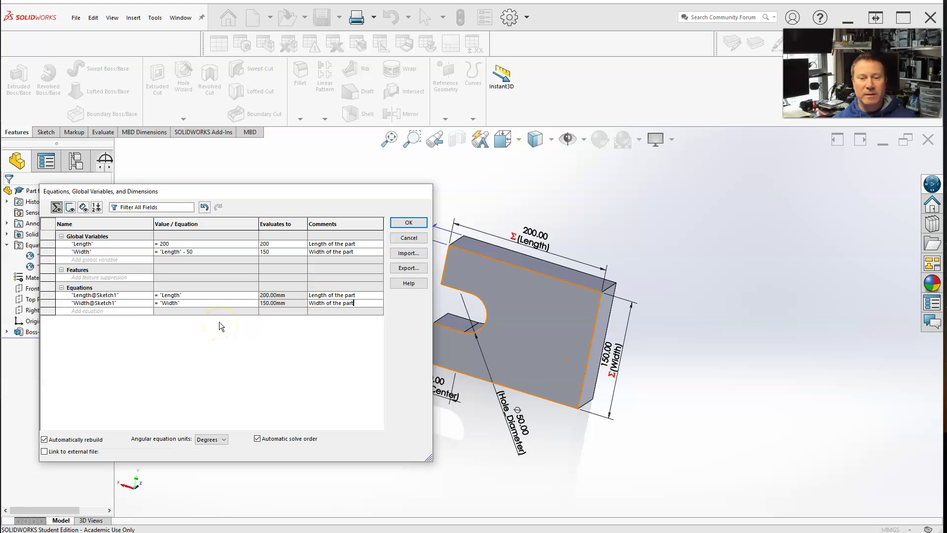
Add an equation that sets the Hole_Diameter dimension to the global variable "Width" divided by 3.
left_click(89, 311)
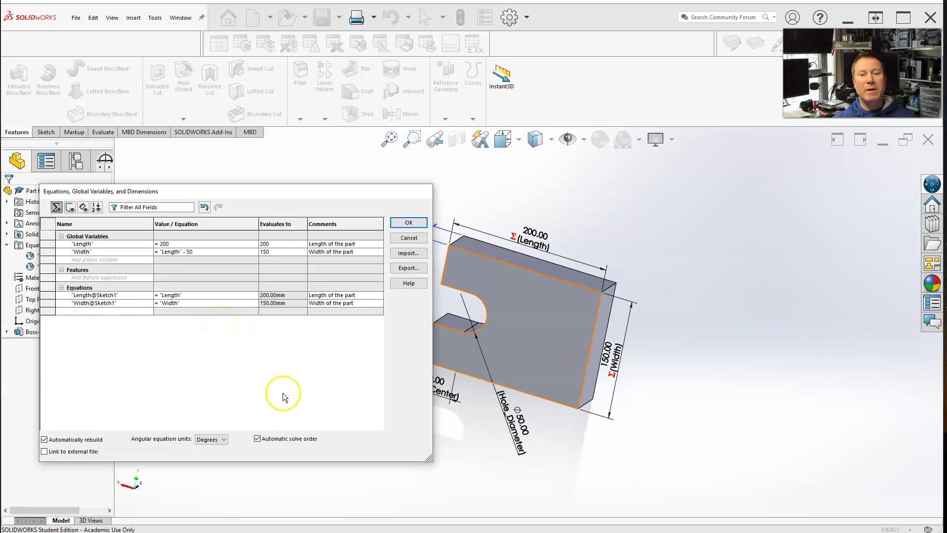
left_click(527, 424)
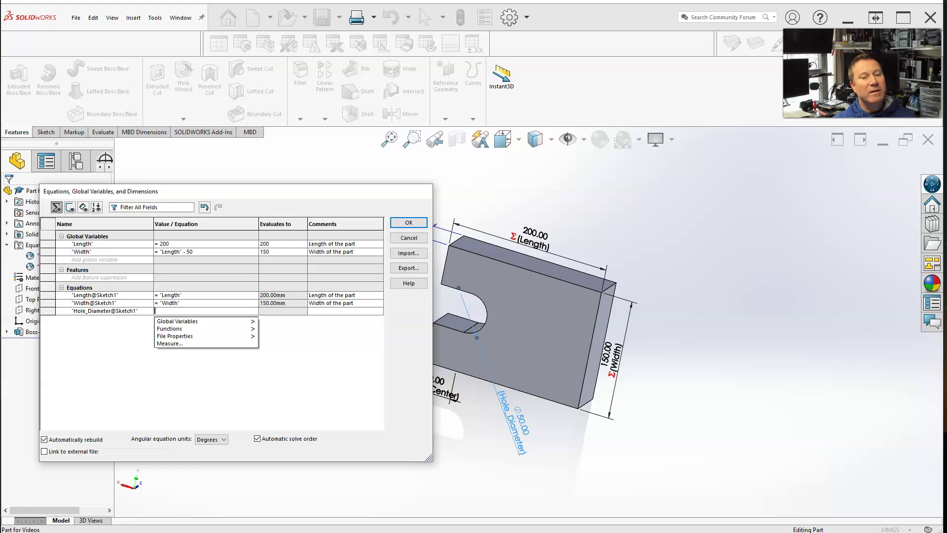
left_click(190, 329)
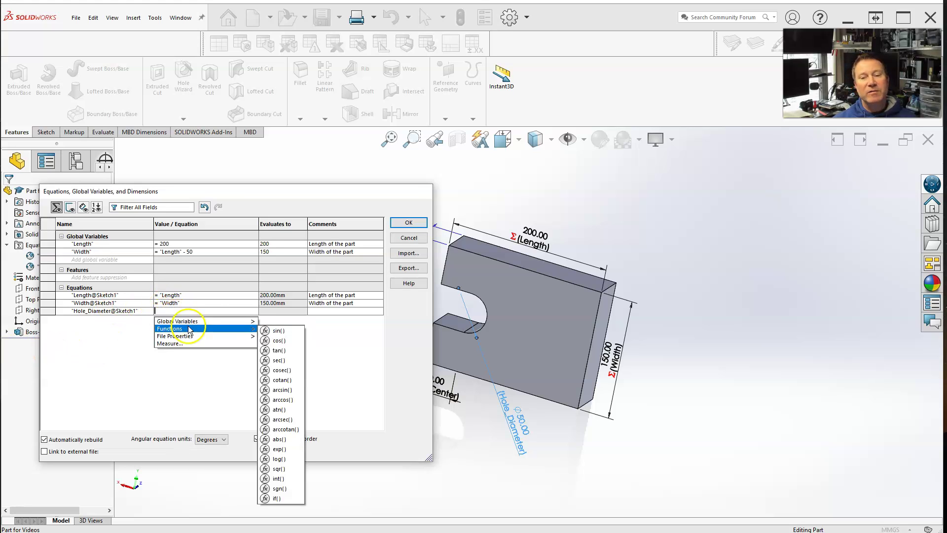
left_click(211, 320)
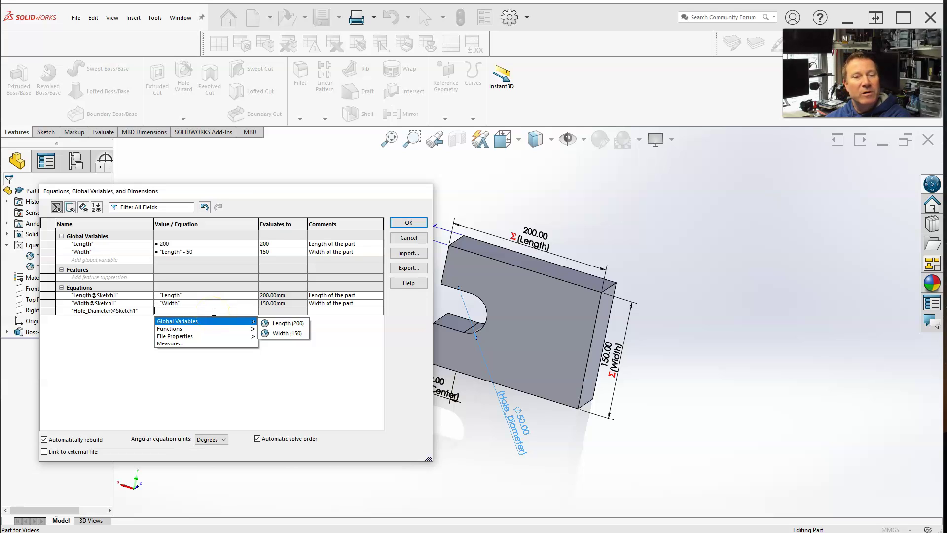
left_click(272, 334)
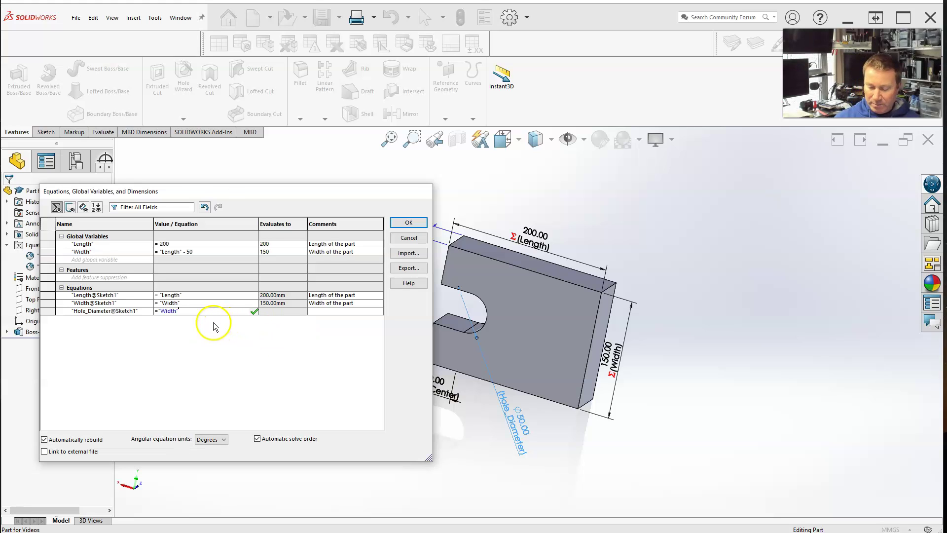
type("/")
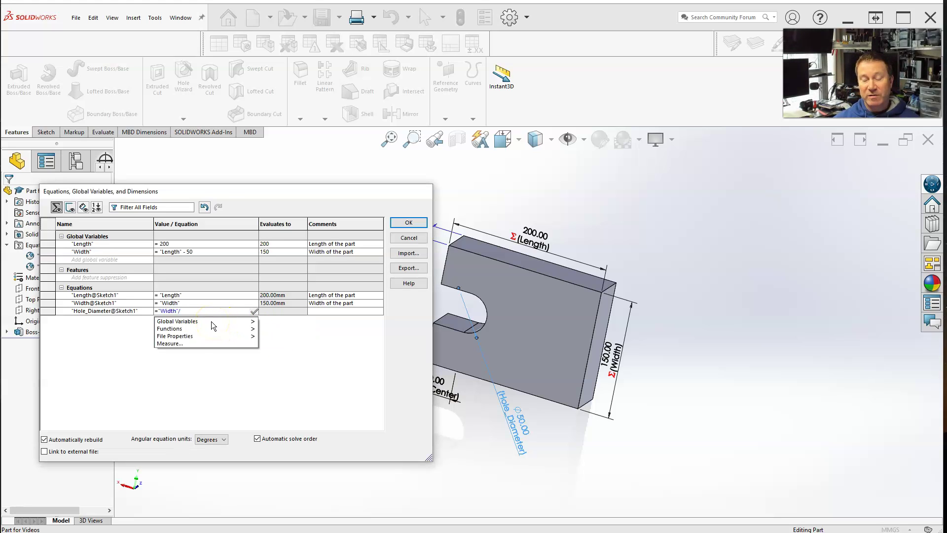
type("3")
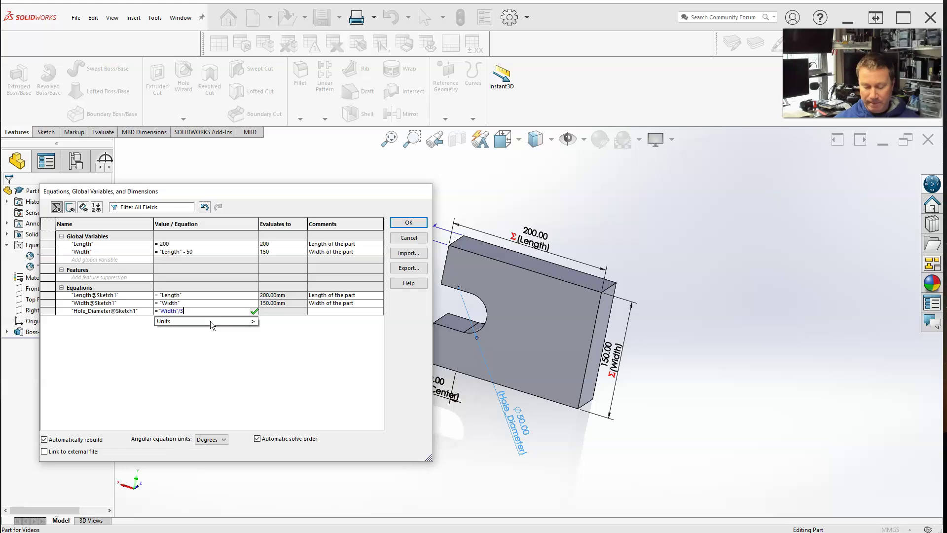
key("Return")
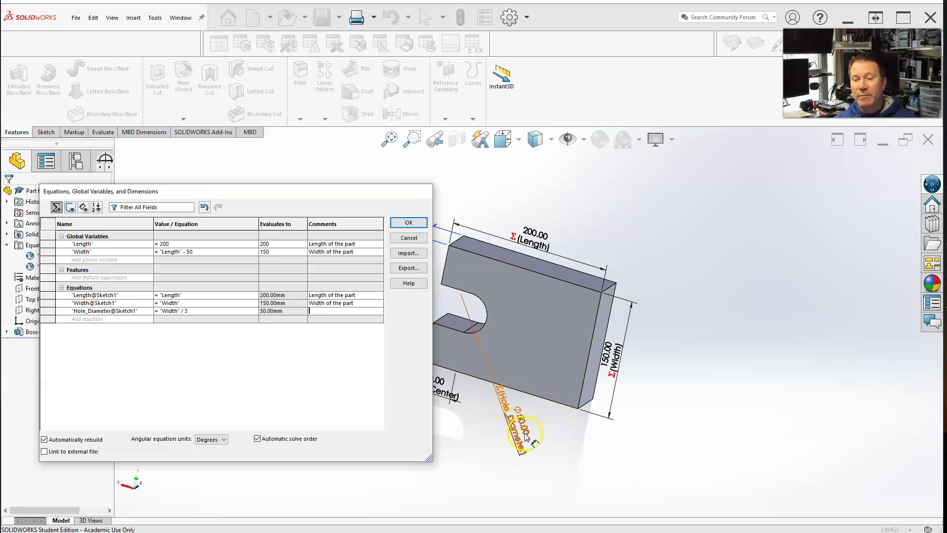
Add the comment "Hole Diameter" to the Hole_Diameter equation, keeping the hole centre dimension accessible beside the dialog.
left_click_drag(355, 190, 335, 185)
middle_click_drag(444, 328, 507, 345)
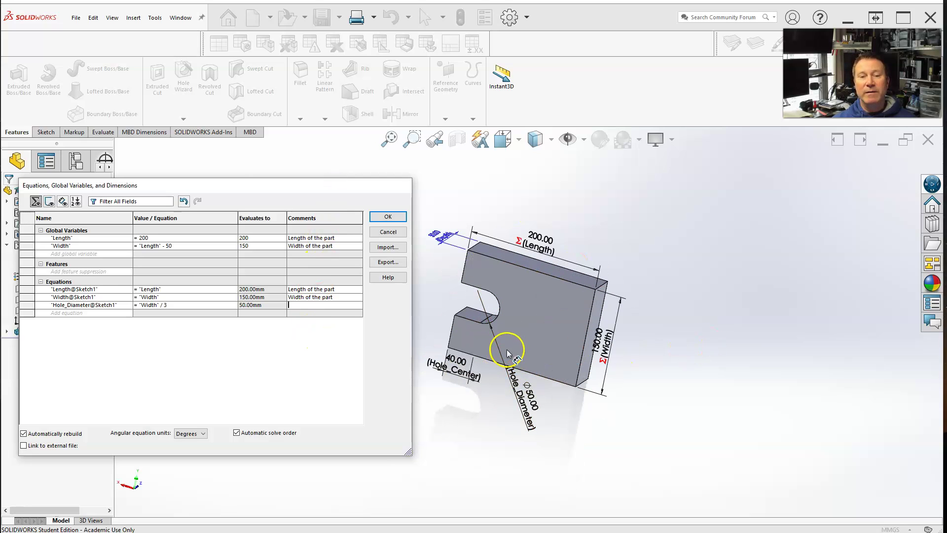
left_click_drag(245, 187, 278, 185)
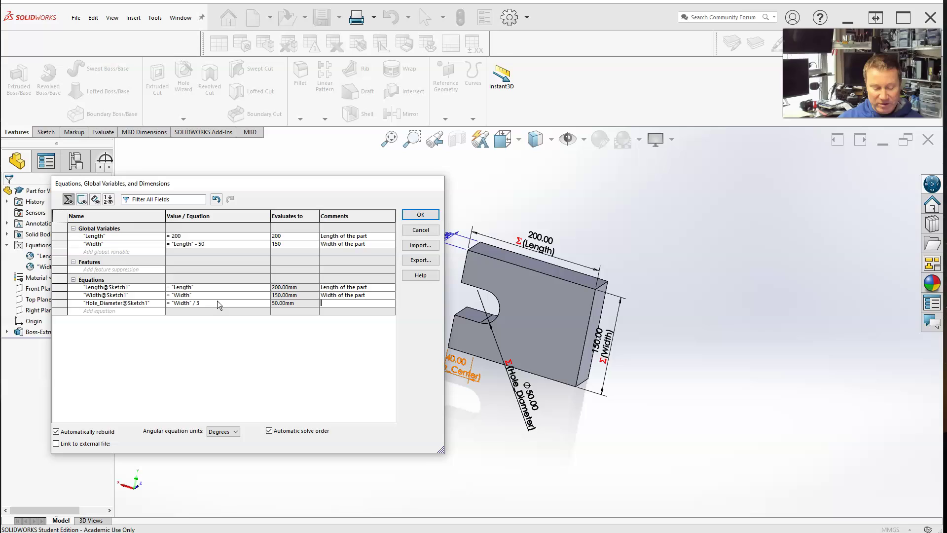
type("Ho")
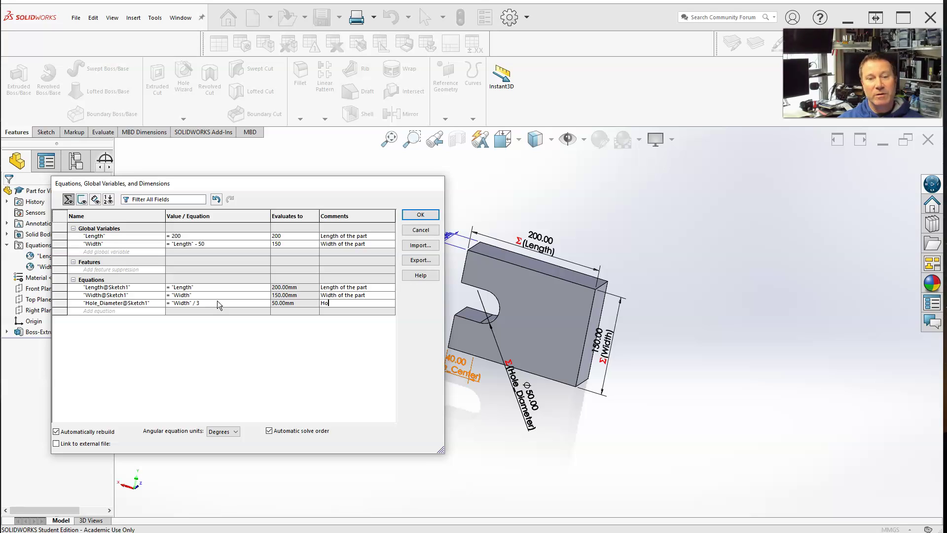
type("le Diameter")
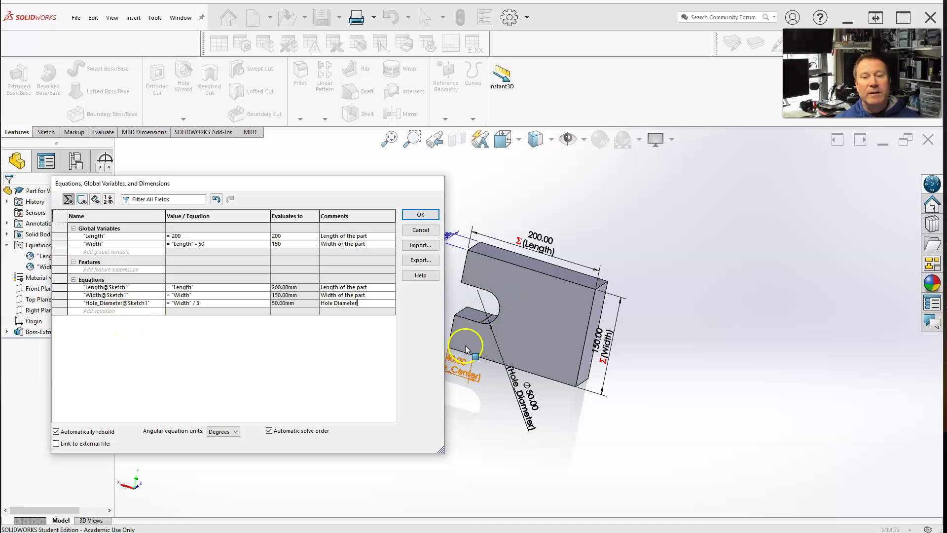
Add an equation that sets the Hole_Center dimension to the global variable "Length" divided by 5.
left_click(133, 311)
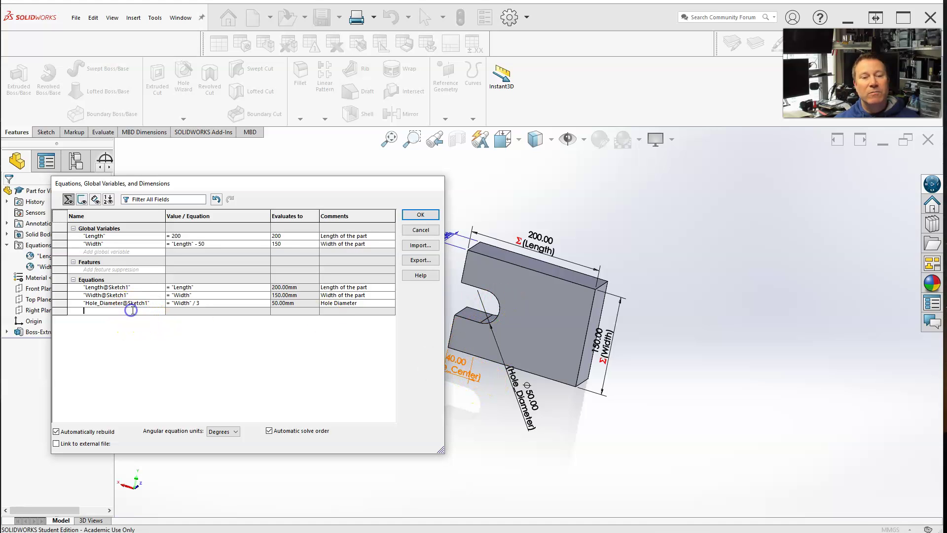
left_click(467, 370)
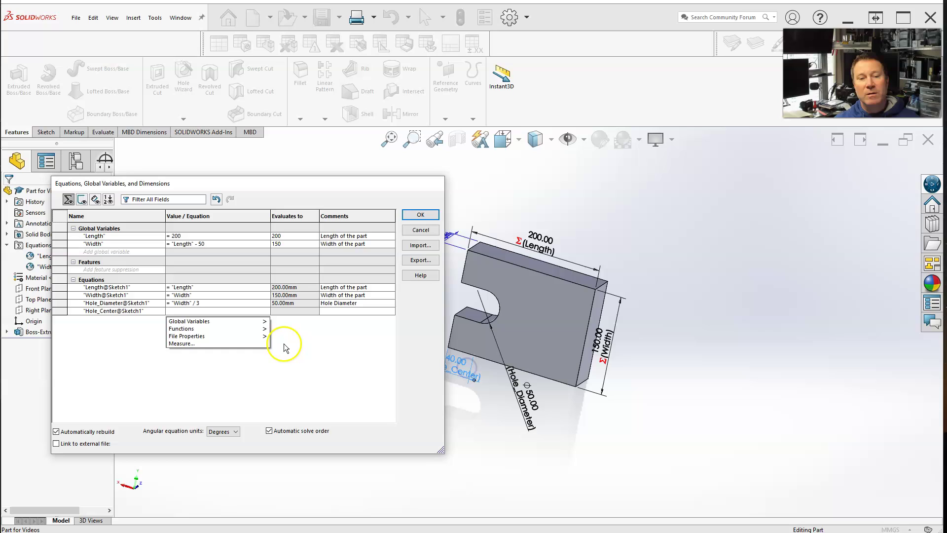
mouse_move(254, 324)
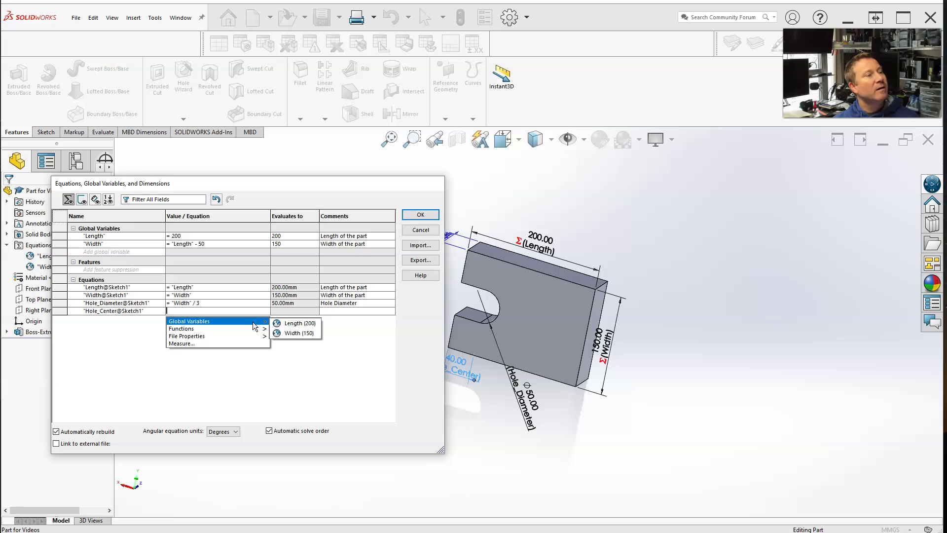
left_click(301, 324)
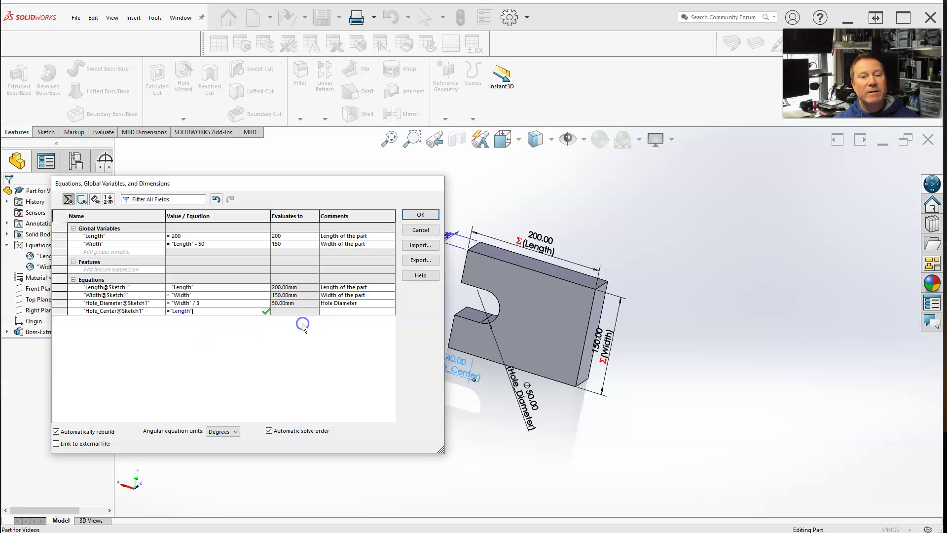
type("/")
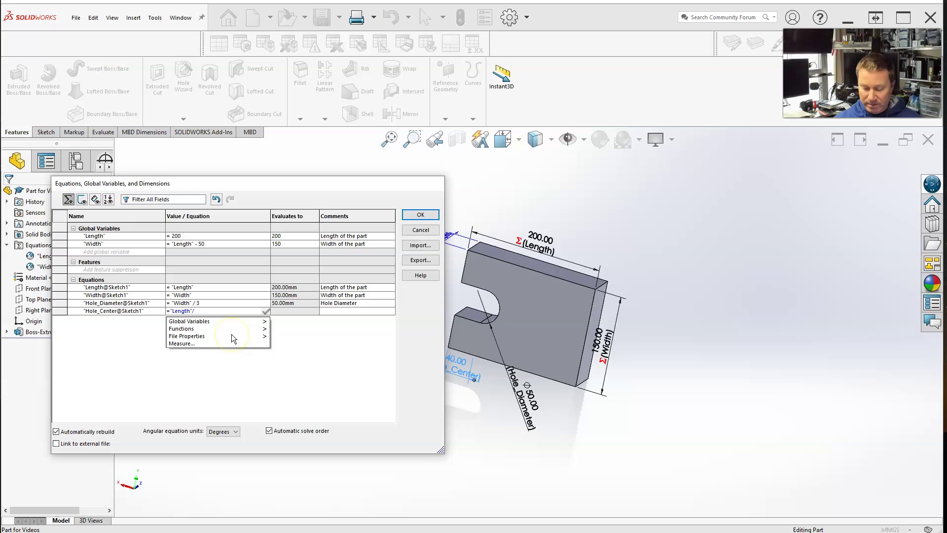
type("5")
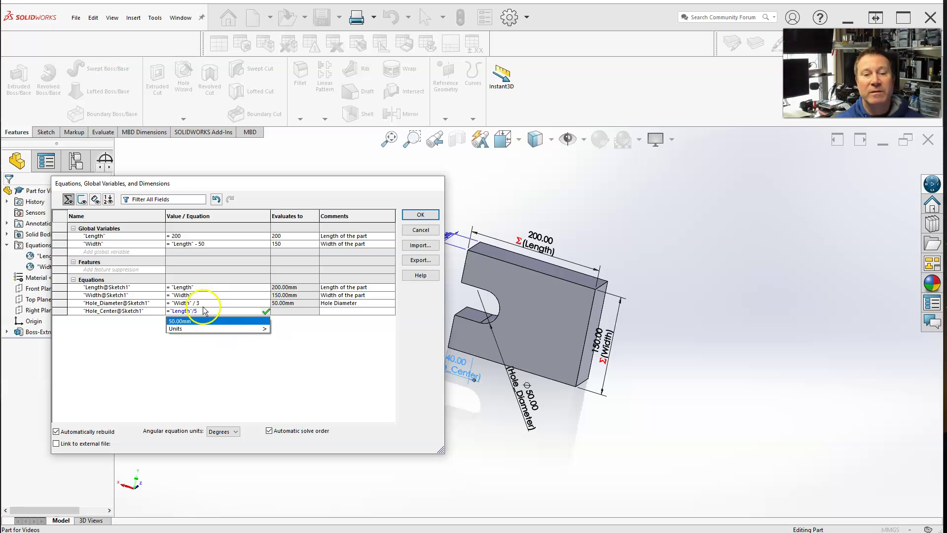
key("Return")
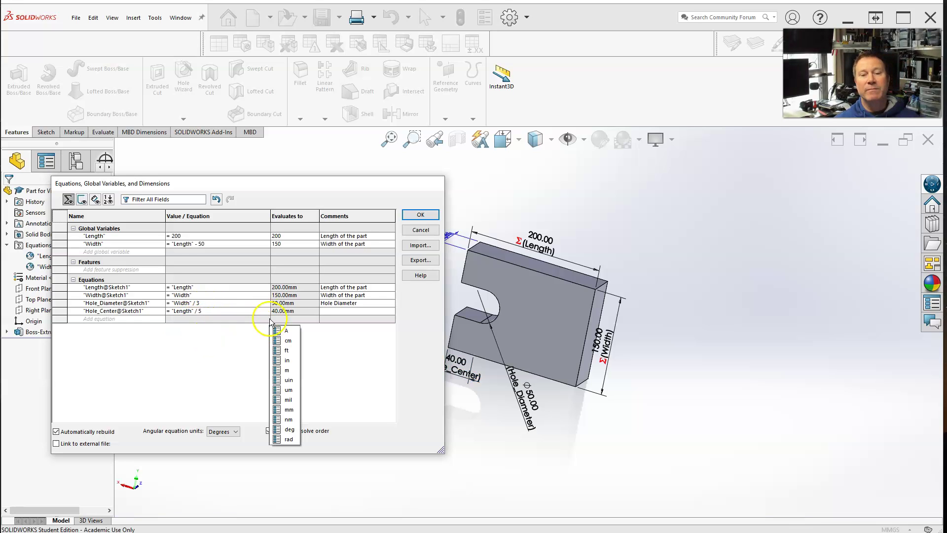
Add the comment "Center of hole" to the Hole_Center equation and accept the equations.
left_click(323, 186)
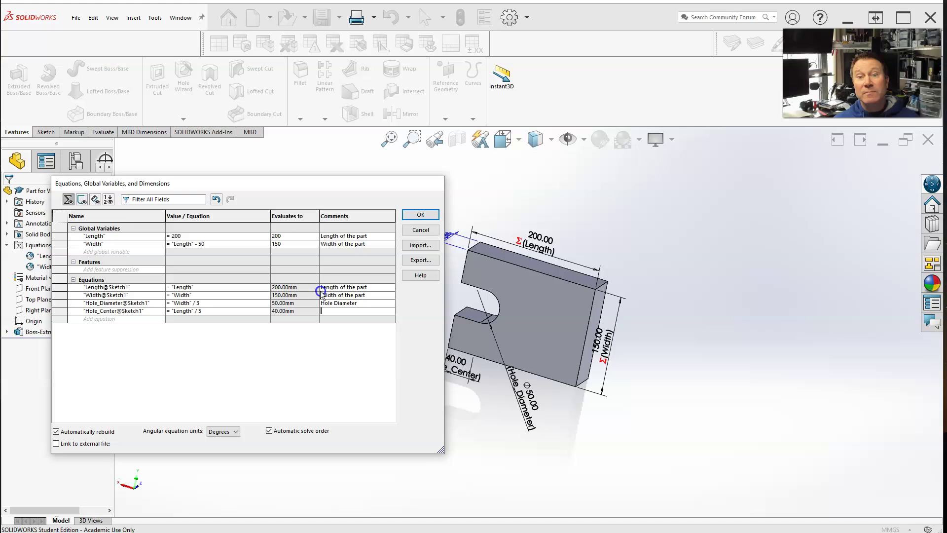
left_click_drag(321, 183, 324, 192)
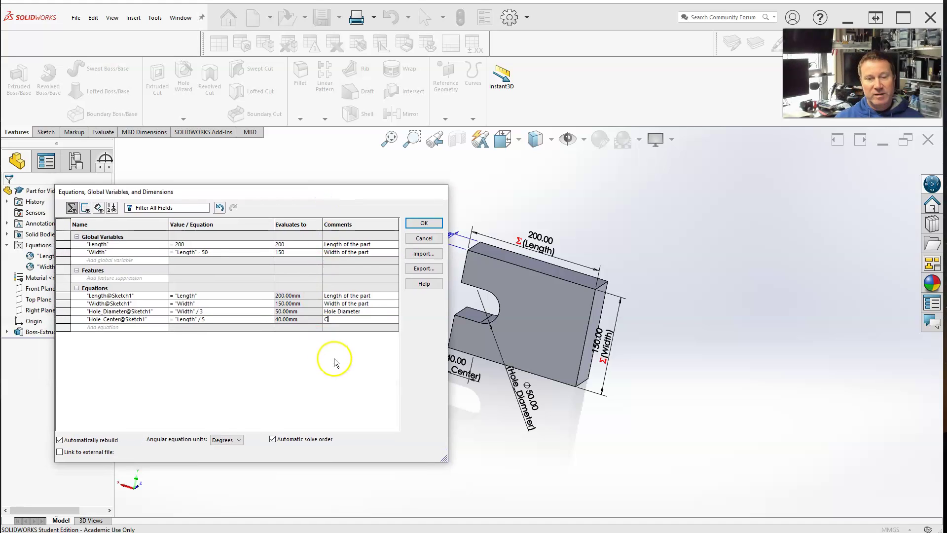
type("enter of hole")
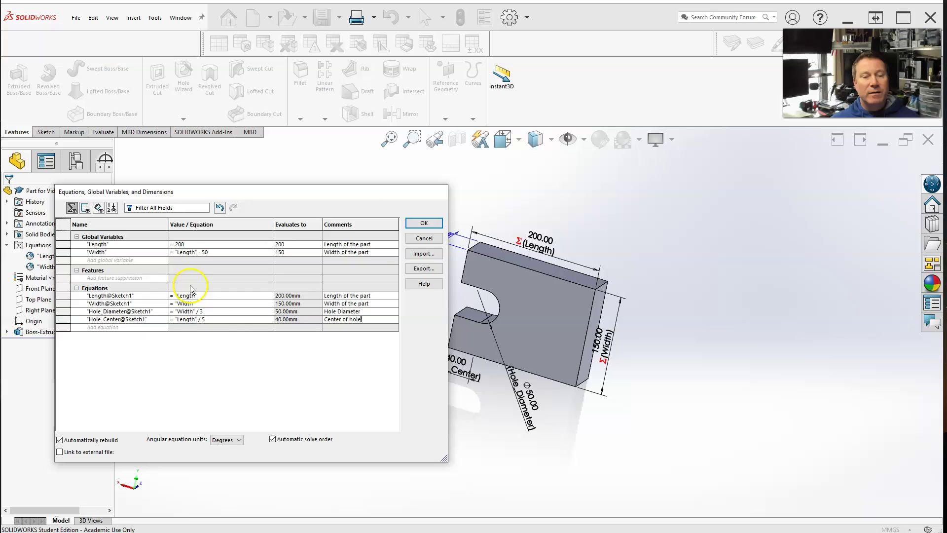
left_click_drag(354, 191, 290, 187)
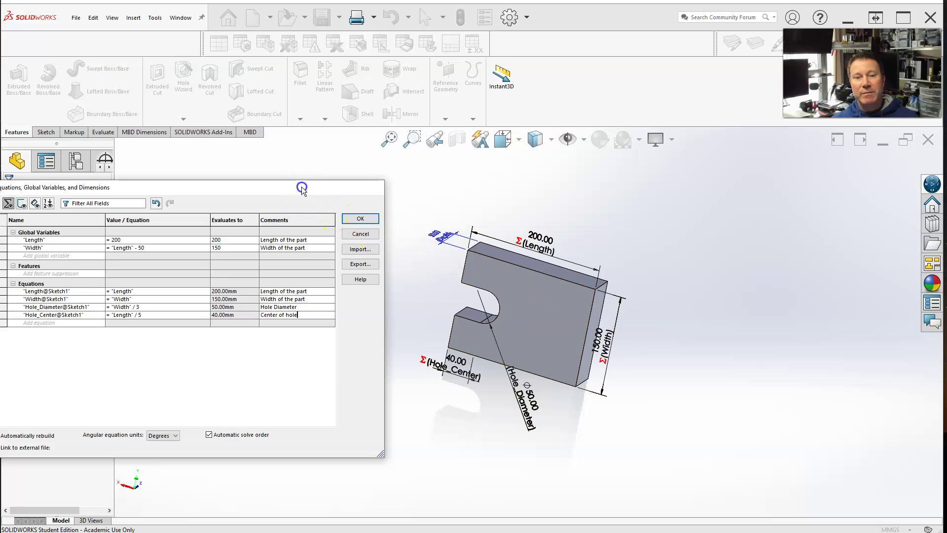
mouse_move(301, 190)
left_mouse_down()
mouse_move(344, 191)
mouse_move(294, 186)
left_mouse_up()
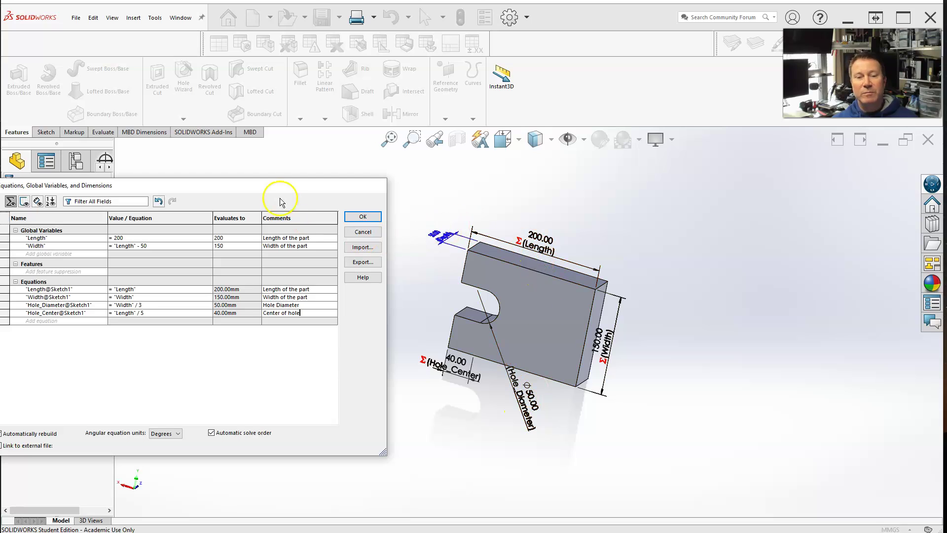
left_click_drag(276, 191, 411, 202)
left_click(492, 235)
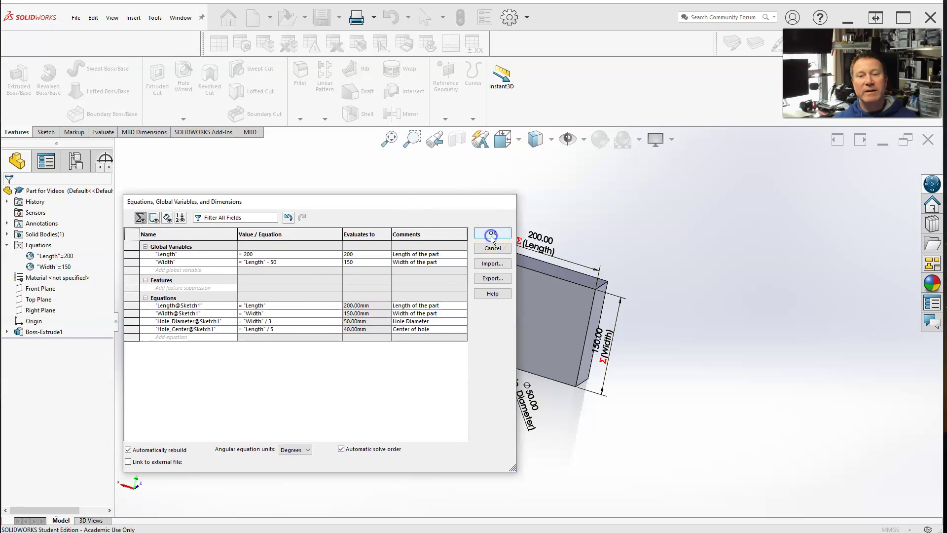
left_click(489, 234)
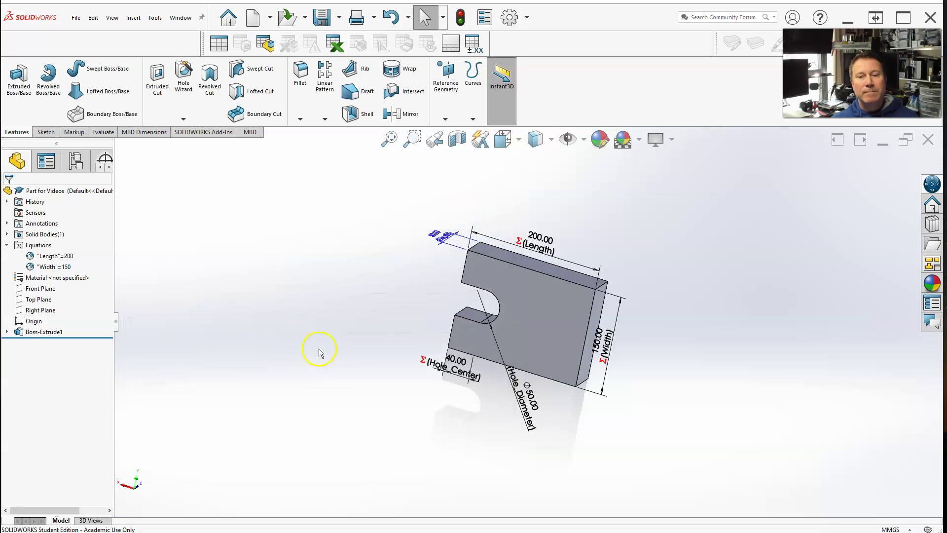
Inspect the equation behind the plate's Length dimension in the model and close its value editor.
double_click(533, 257)
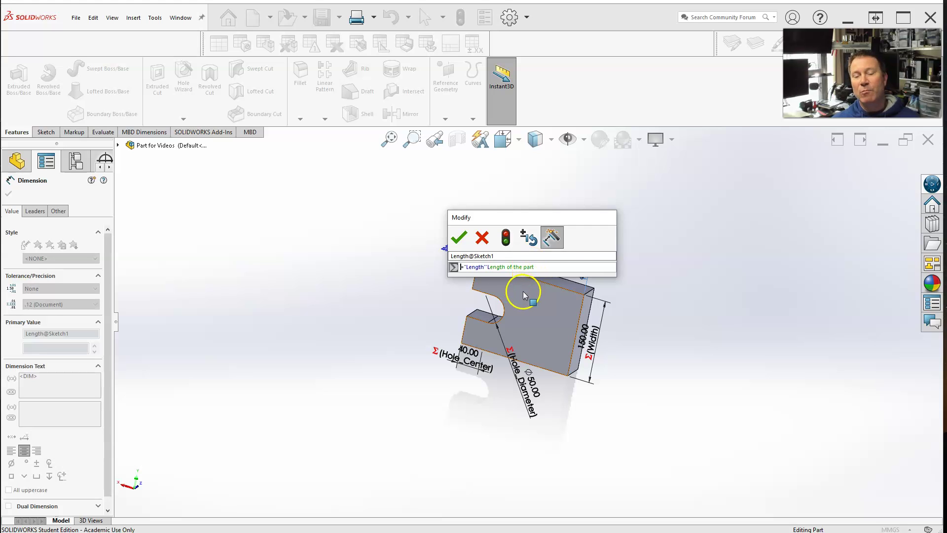
left_click_drag(542, 216, 547, 189)
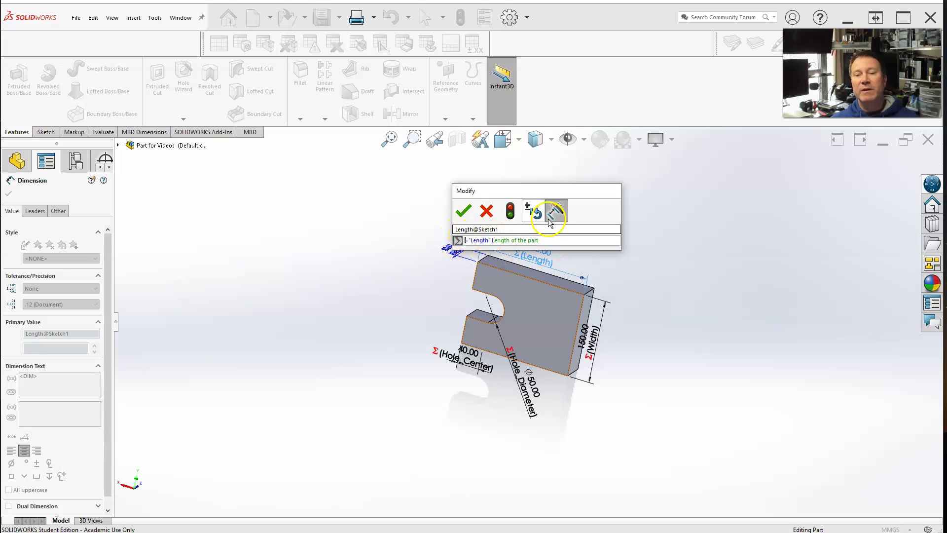
left_click(464, 211)
left_click(273, 306)
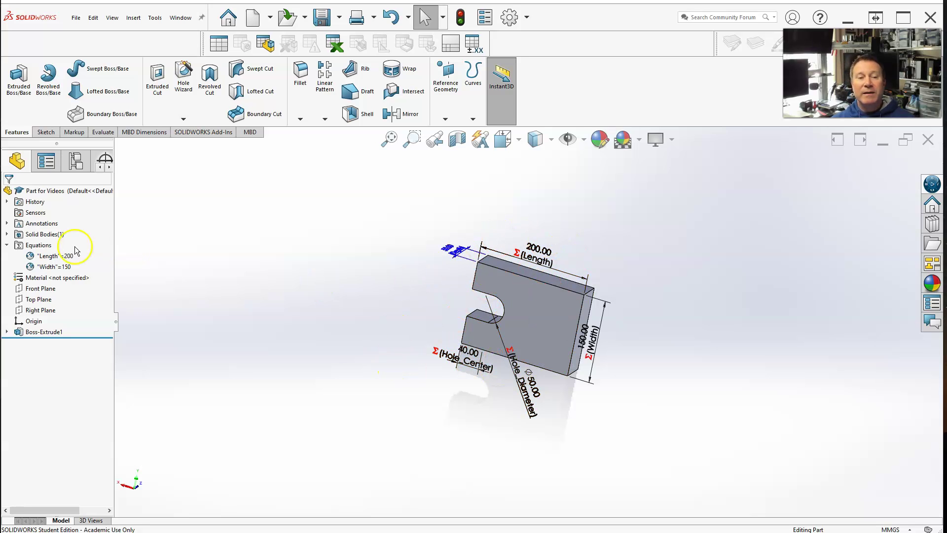
Review the part's global variables, dimension equations and comments in the equation manager, and close it.
right_click(33, 249)
left_click(74, 255)
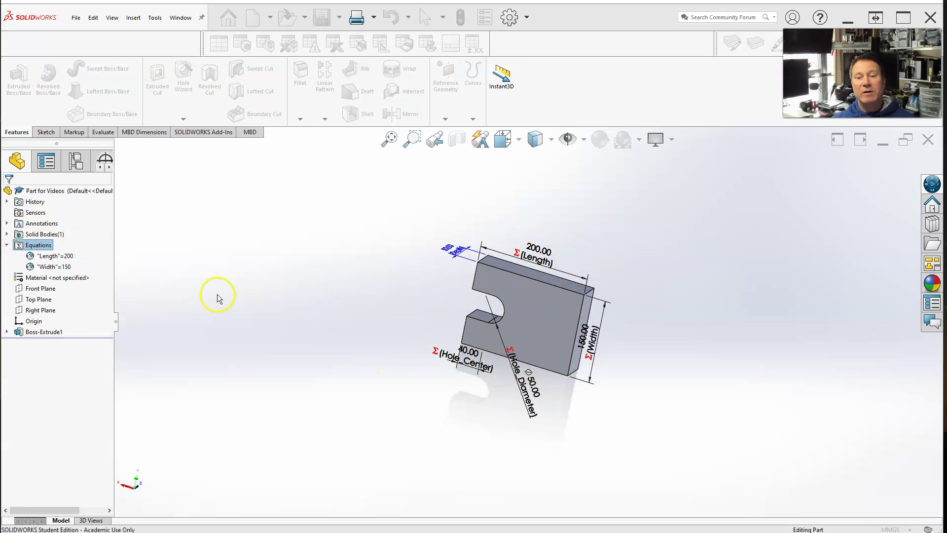
mouse_move(393, 207)
left_mouse_down()
mouse_move(302, 212)
mouse_move(408, 198)
left_mouse_up()
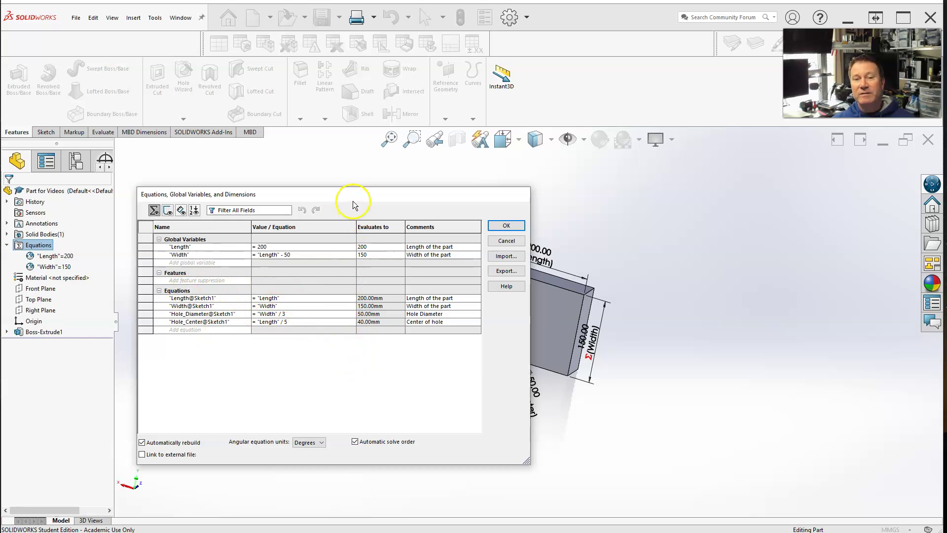
mouse_move(353, 193)
left_mouse_down()
mouse_move(364, 306)
mouse_move(356, 196)
left_mouse_up()
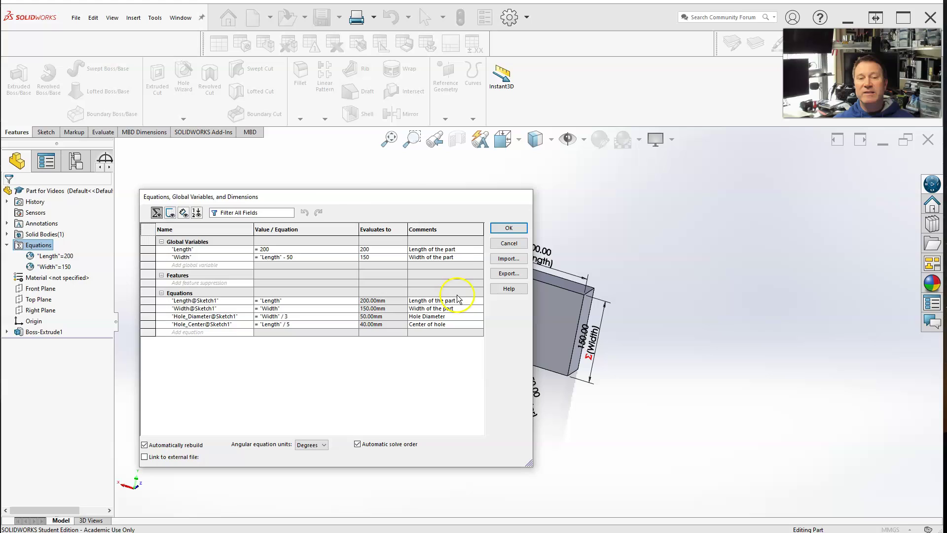
left_click_drag(337, 194, 388, 177)
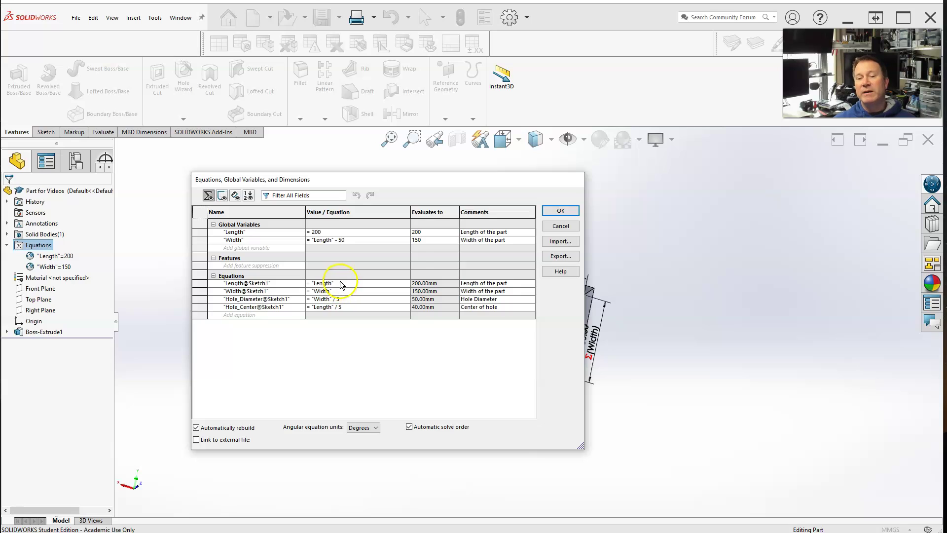
left_click(561, 210)
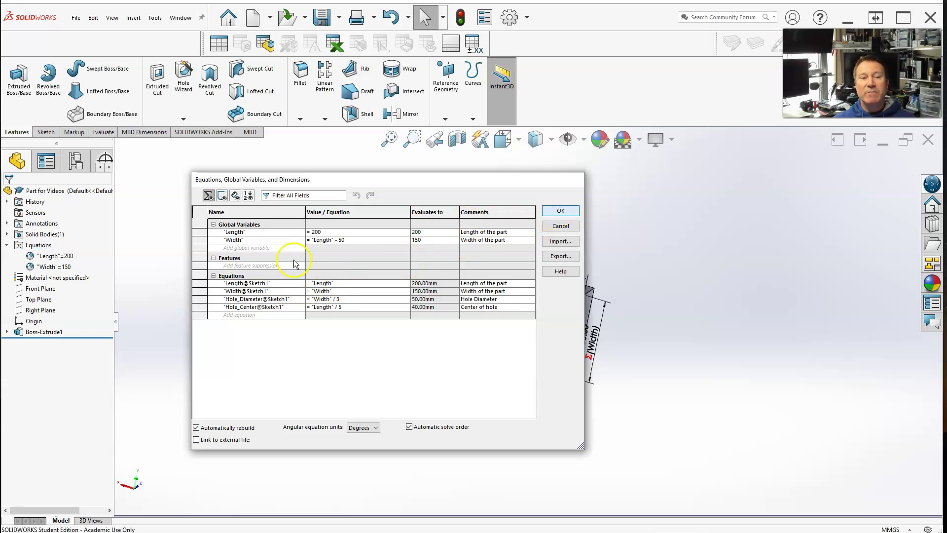
Bring up the evaluation tools for the plate.
left_click(108, 133)
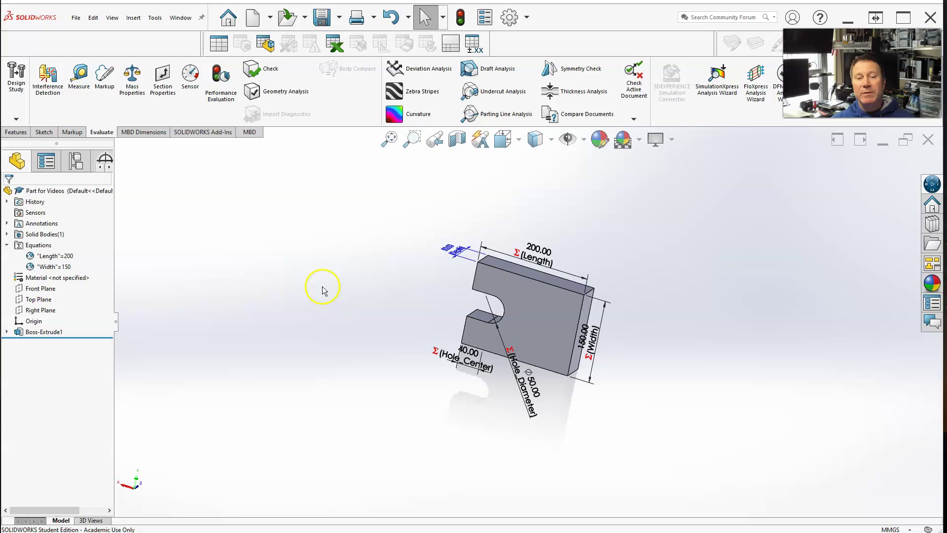
middle_click_drag(370, 329, 566, 311)
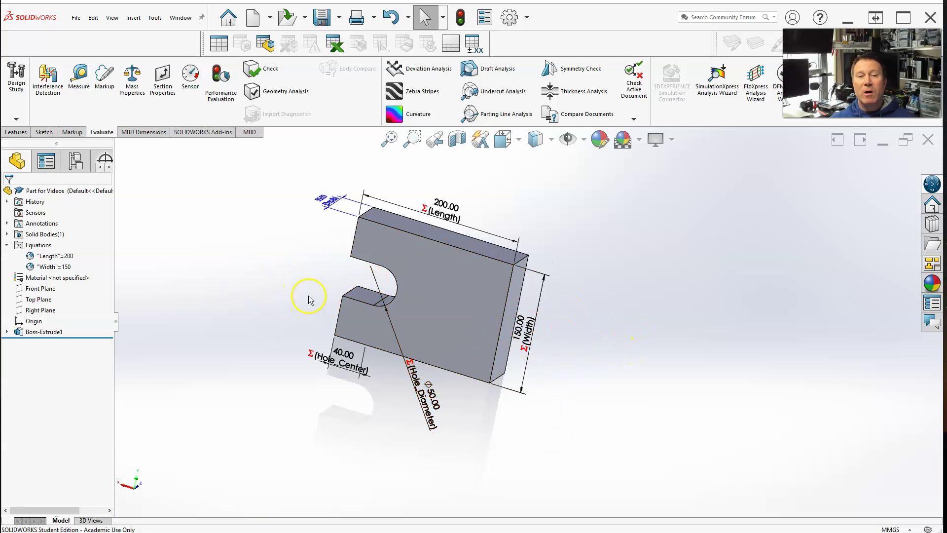